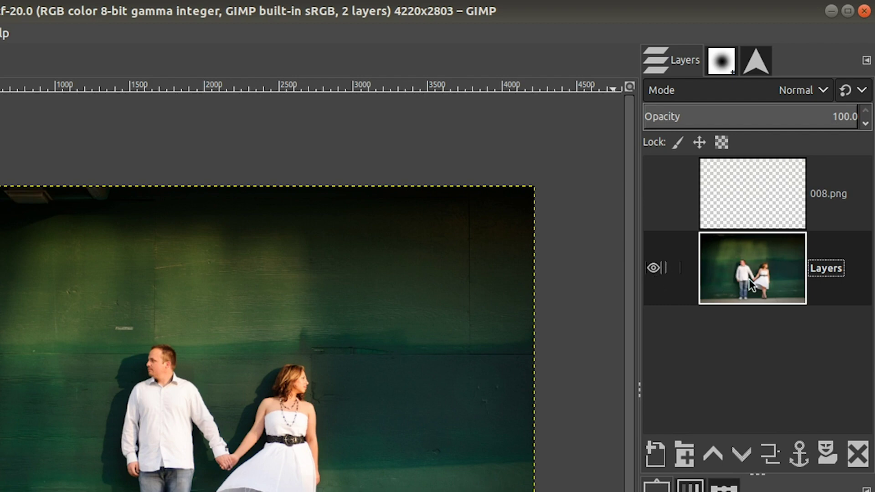
click(654, 268)
Step: Toggle the Layers photo layer's visibility and leave it shown
click(654, 269)
click(654, 269)
click(655, 269)
Step: Make the 008.png overlay visible and select the 008.png layer
click(656, 194)
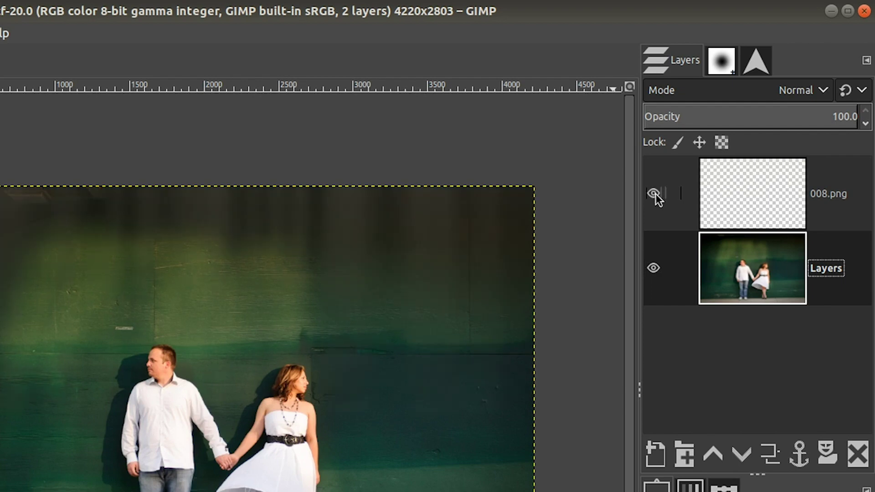
click(656, 194)
click(656, 193)
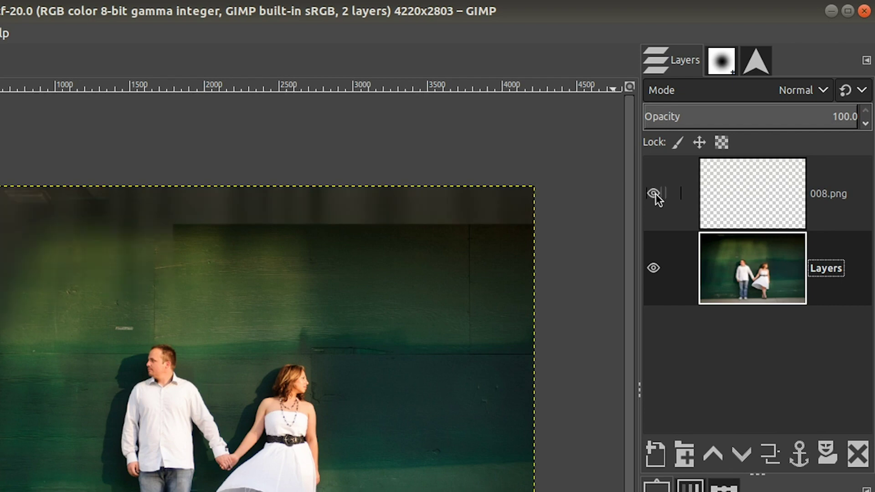
click(655, 193)
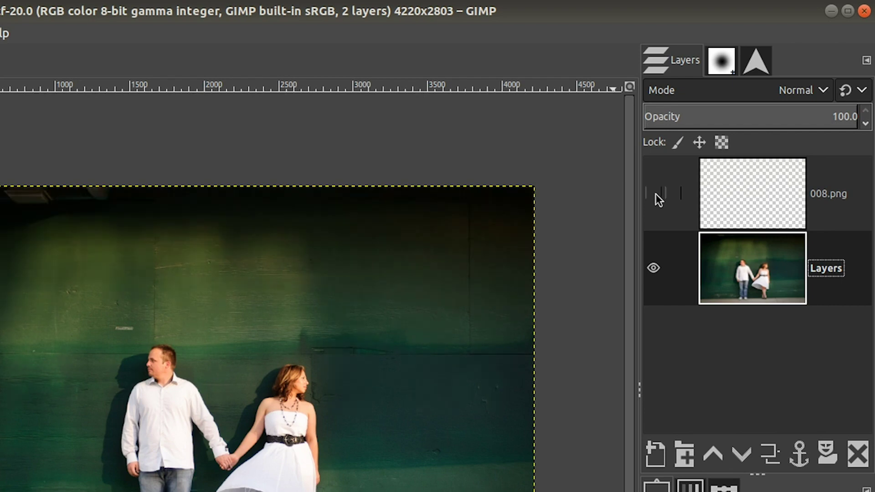
click(656, 193)
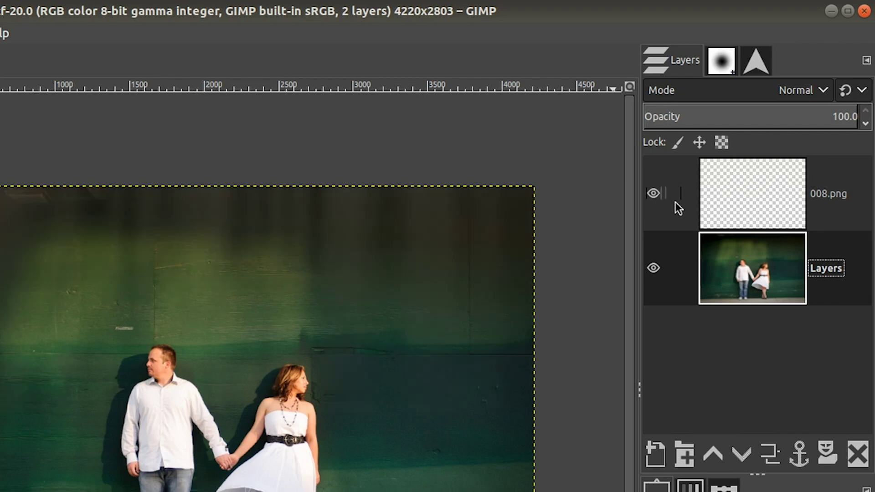
click(732, 195)
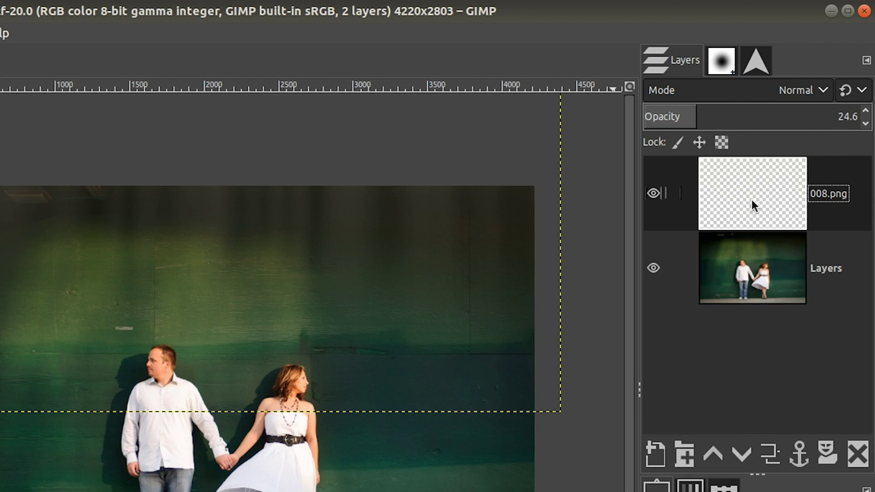
Step: Compare 008.png hidden and shown, then lower it beneath the Layers photo layer
click(654, 193)
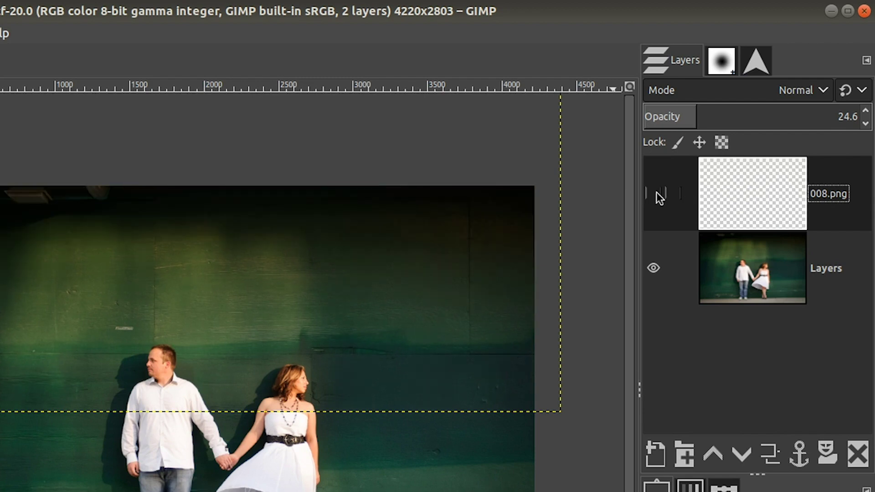
click(656, 194)
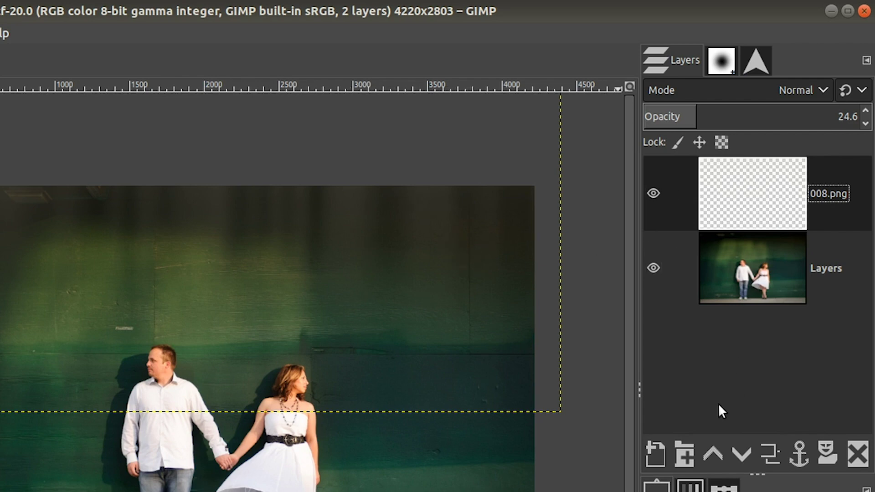
click(741, 456)
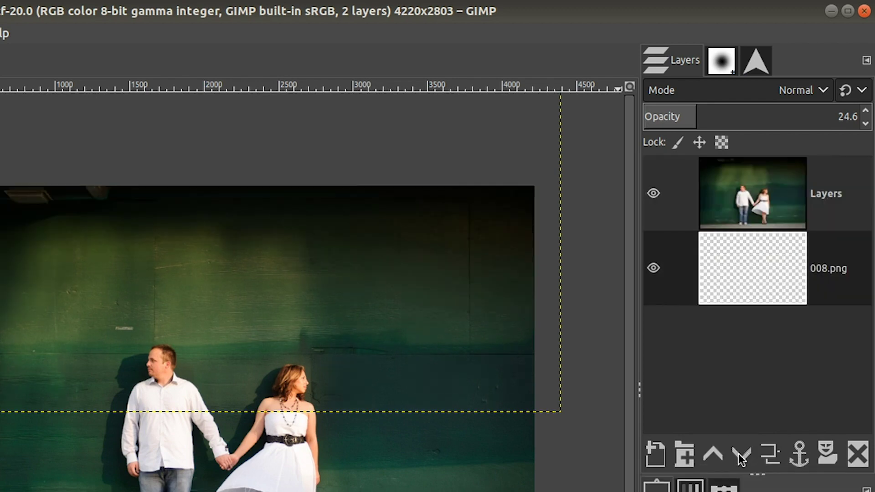
Step: Try Raise/Lower Layer and dragging, ending with 008.png back above the Layers photo layer
click(714, 456)
click(740, 456)
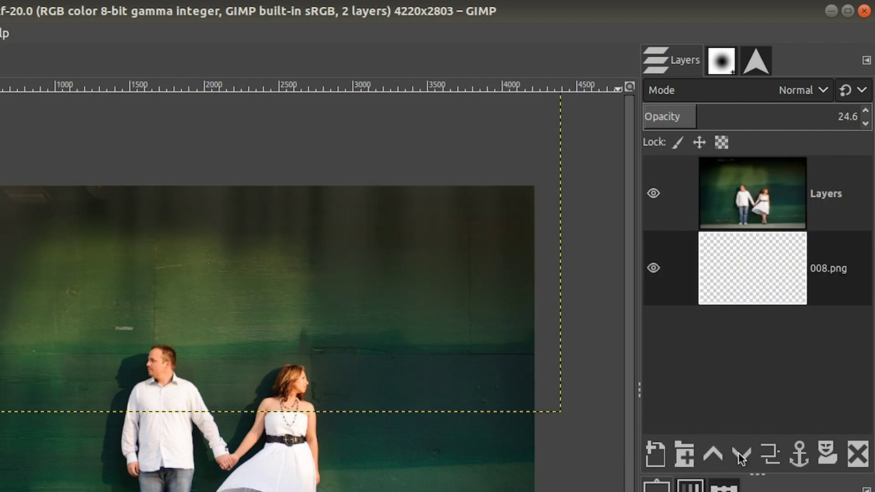
click(713, 455)
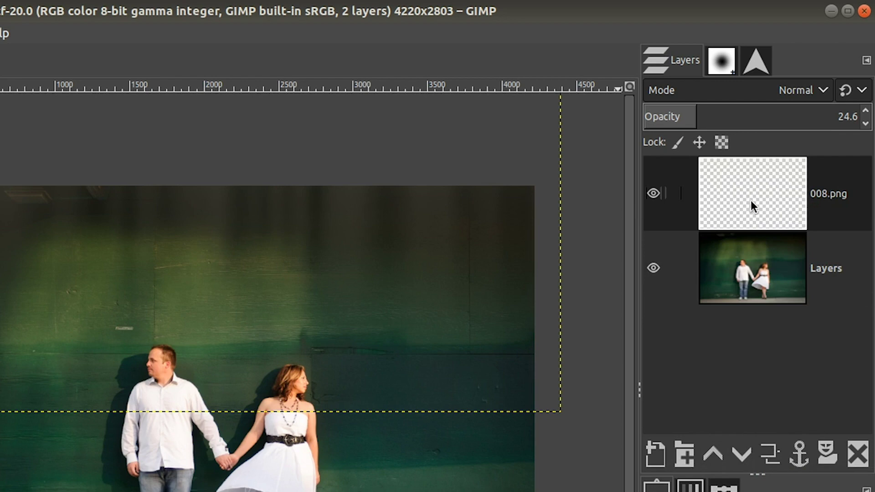
drag(753, 199, 757, 310)
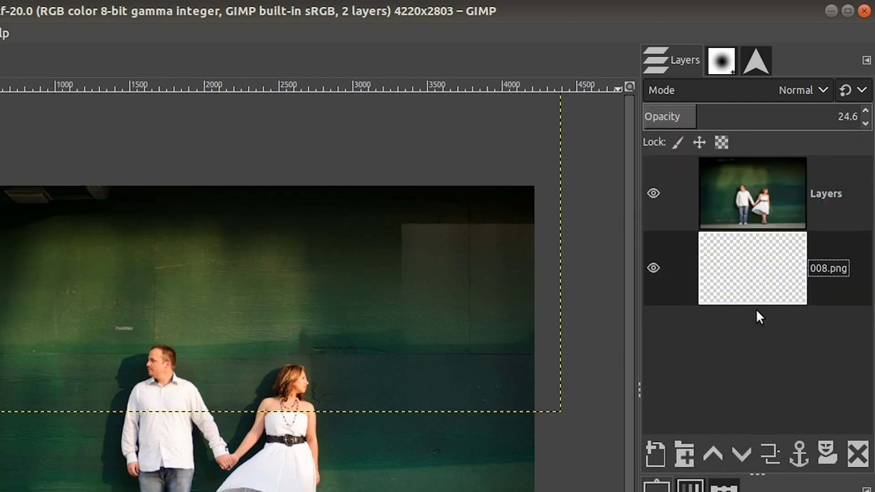
drag(756, 277, 758, 227)
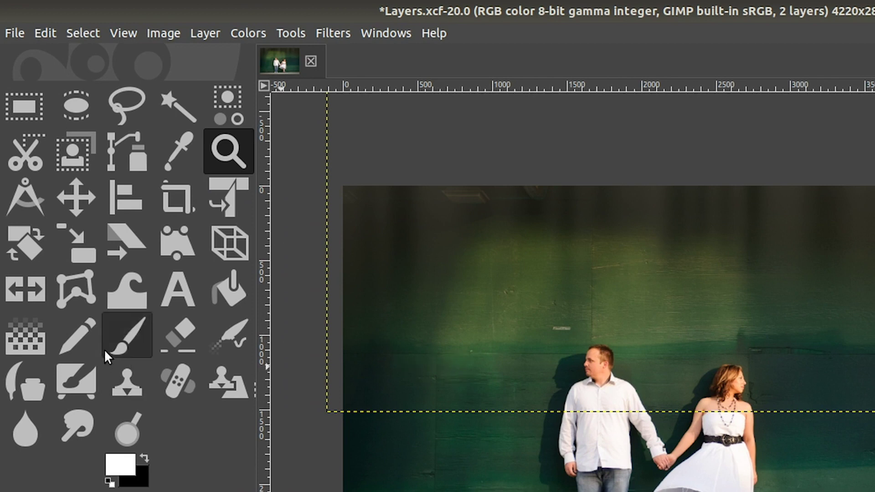
Step: Select the Paintbrush tool and set its brush size to 135
click(128, 337)
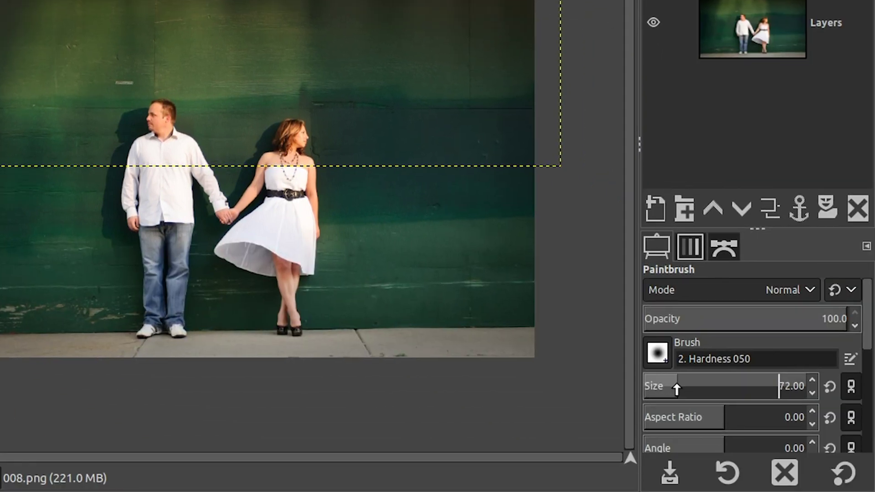
drag(677, 388, 711, 389)
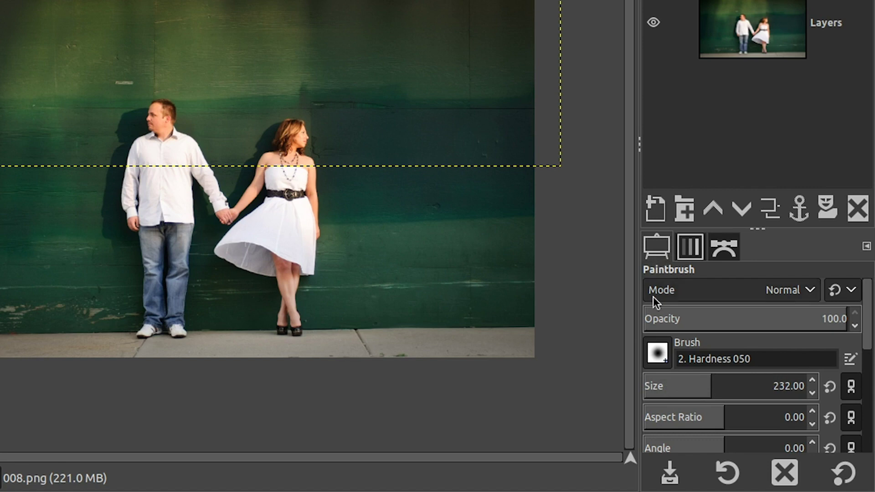
mouse_move(710, 388)
mouse_down()
mouse_move(693, 389)
mouse_move(727, 388)
mouse_up()
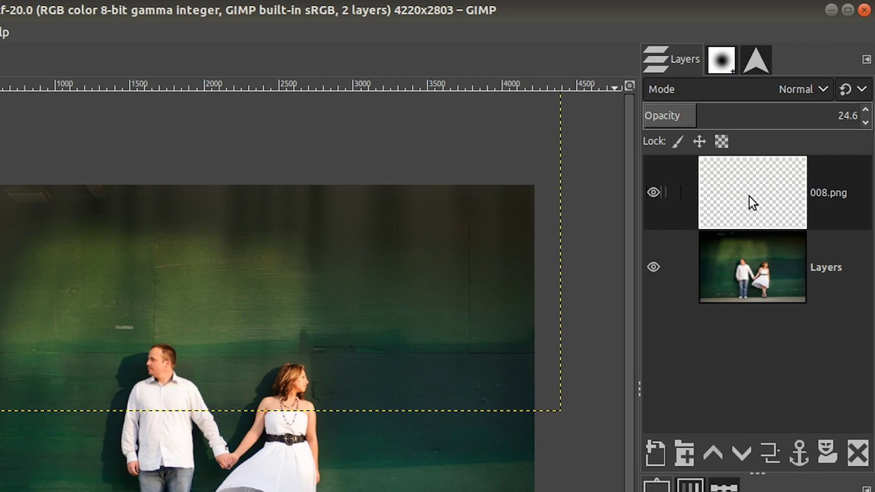
Step: On the Layers photo layer, paint thick white strokes across the couple and the man's head
click(653, 192)
click(654, 192)
click(654, 194)
click(652, 192)
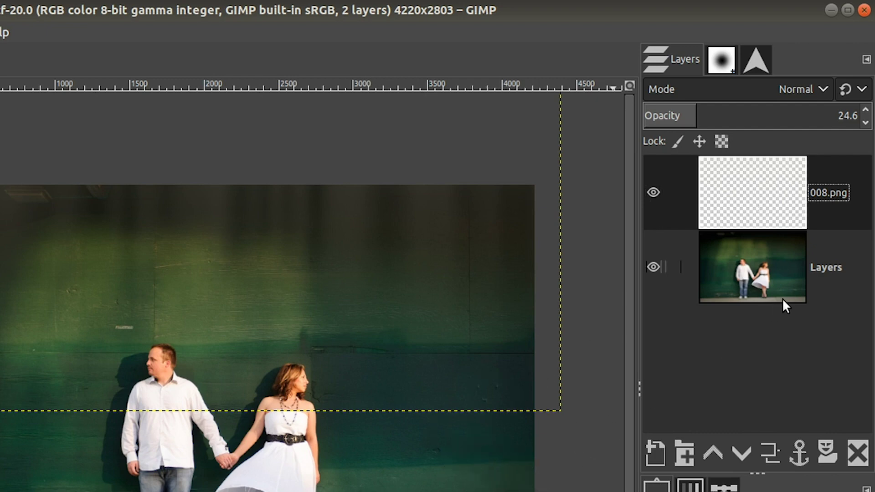
click(819, 285)
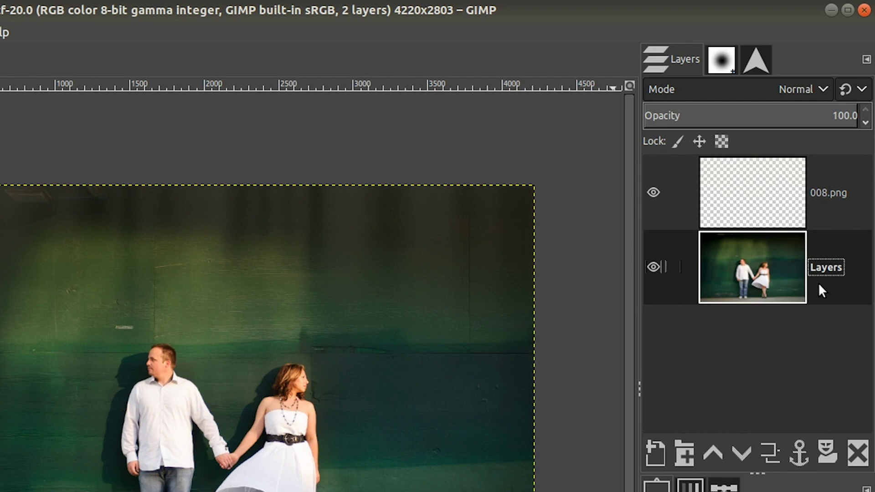
mouse_move(460, 431)
mouse_down()
mouse_move(400, 463)
mouse_move(59, 474)
mouse_move(61, 360)
mouse_up()
drag(136, 351, 326, 306)
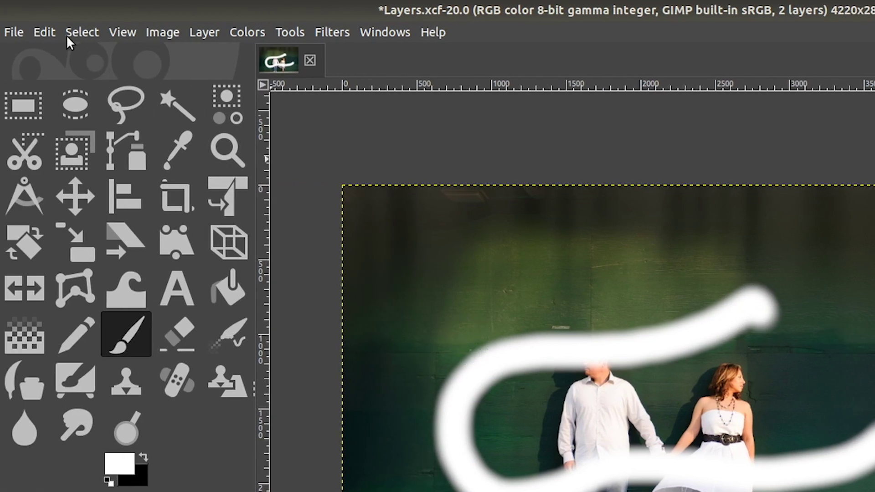
Step: Undo the paintbrush strokes with Edit > Undo Paintbrush
click(53, 29)
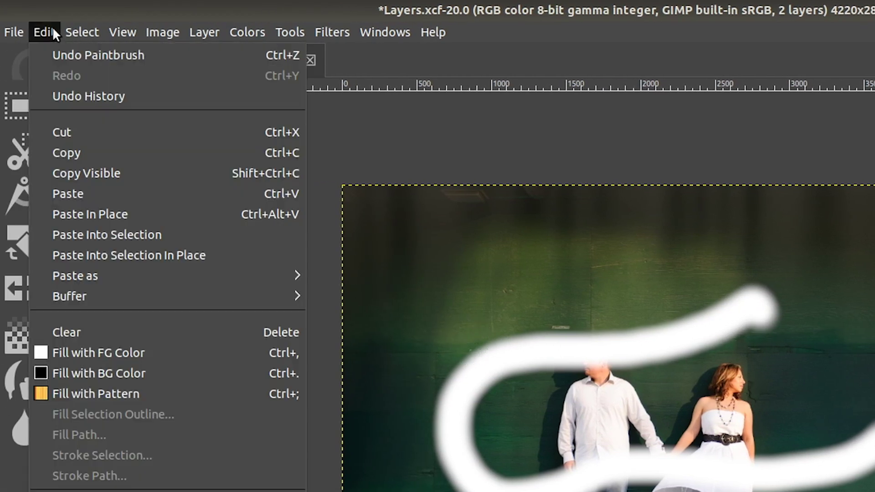
click(75, 59)
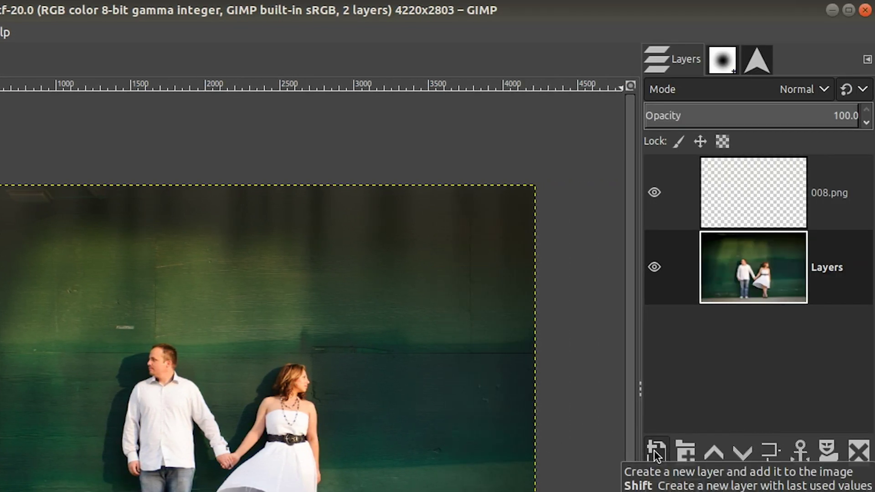
Step: Start a new layer named 'Paint Layer' with Transparency fill in the Create a New Layer dialog
click(654, 451)
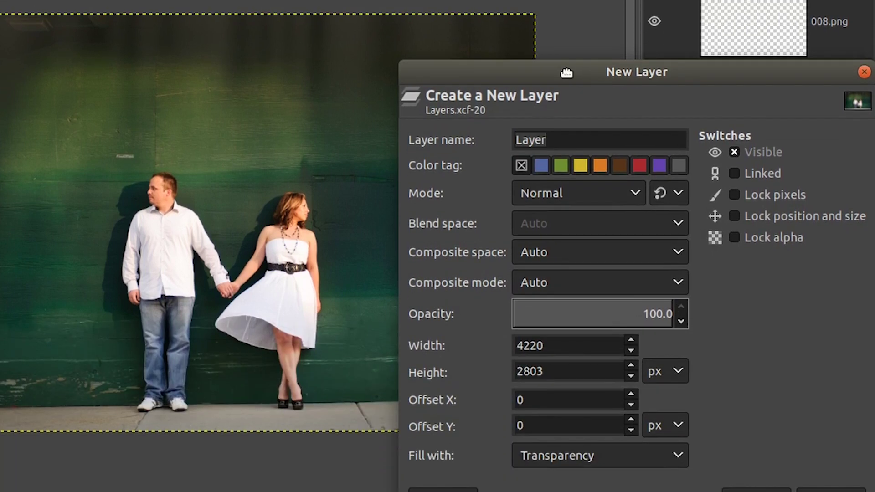
drag(588, 248, 547, 213)
drag(548, 4, 573, 7)
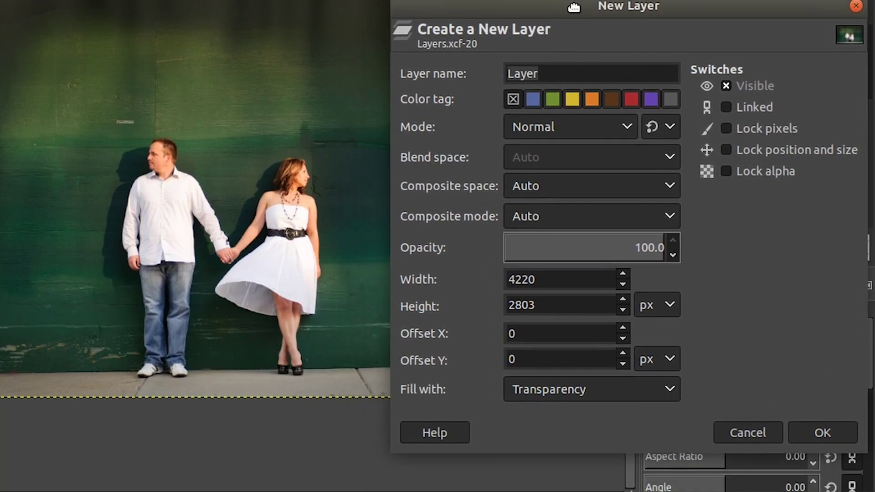
text(Paint Layer)
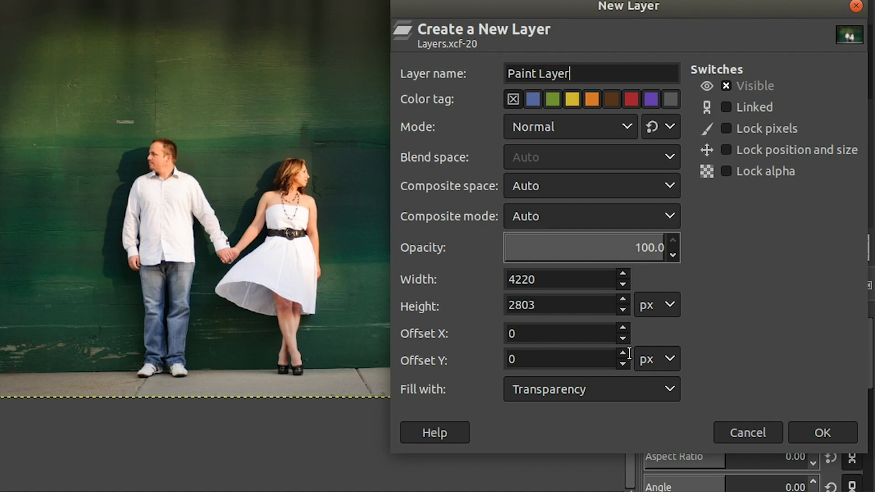
Step: Confirm the new Paint Layer, select it and paint a soft white stroke across the couple
click(822, 433)
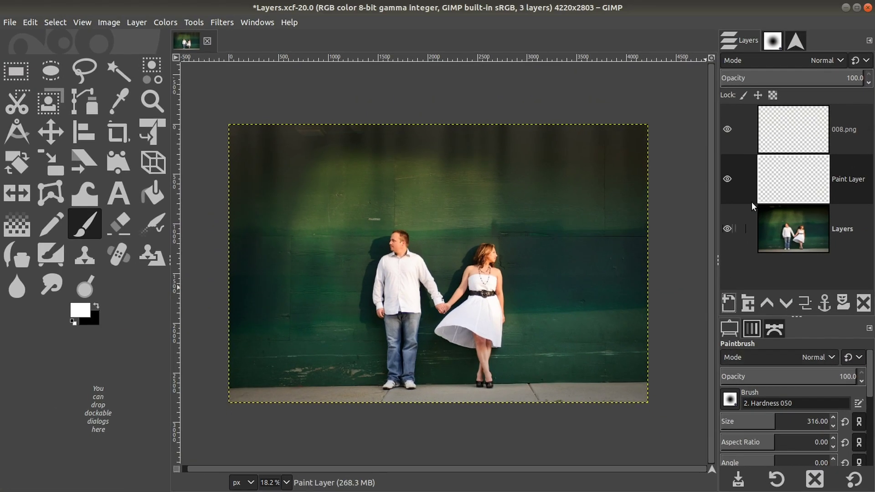
click(729, 178)
click(728, 179)
mouse_move(595, 283)
mouse_down()
mouse_move(428, 287)
mouse_move(397, 317)
mouse_move(518, 321)
mouse_up()
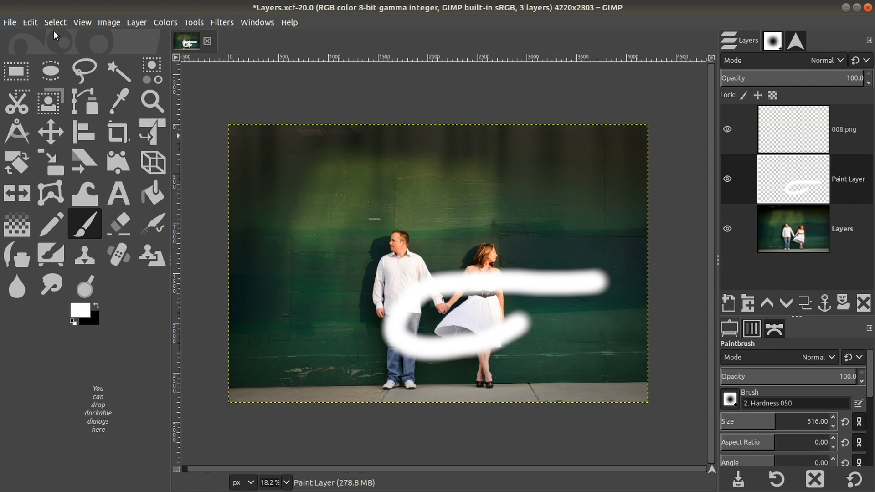
Step: Hide and reshow the Paint Layer to check its white stroke
click(30, 22)
click(695, 171)
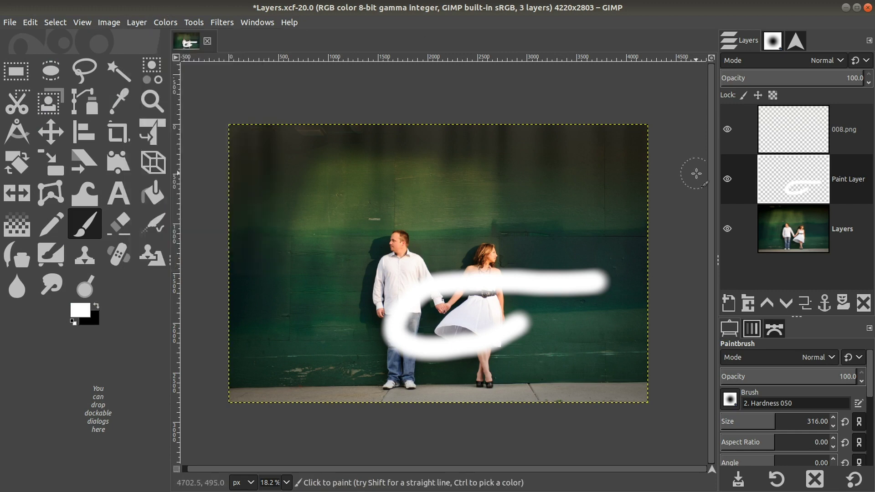
click(729, 179)
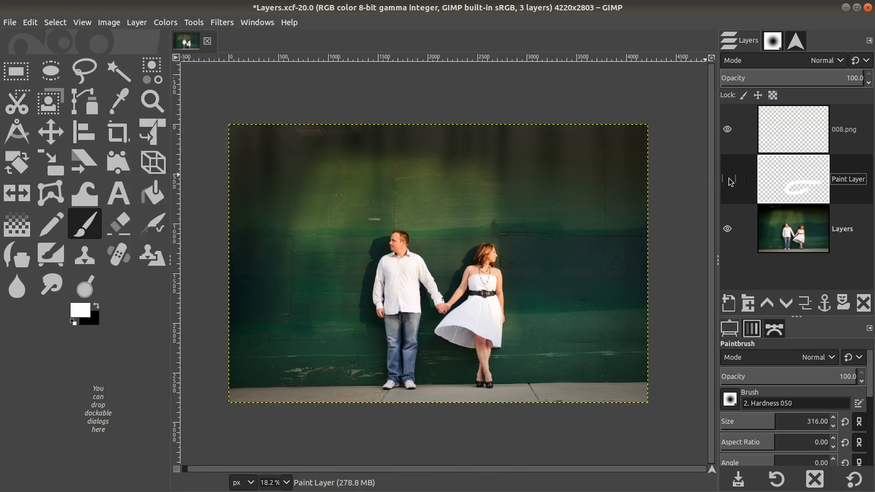
click(729, 179)
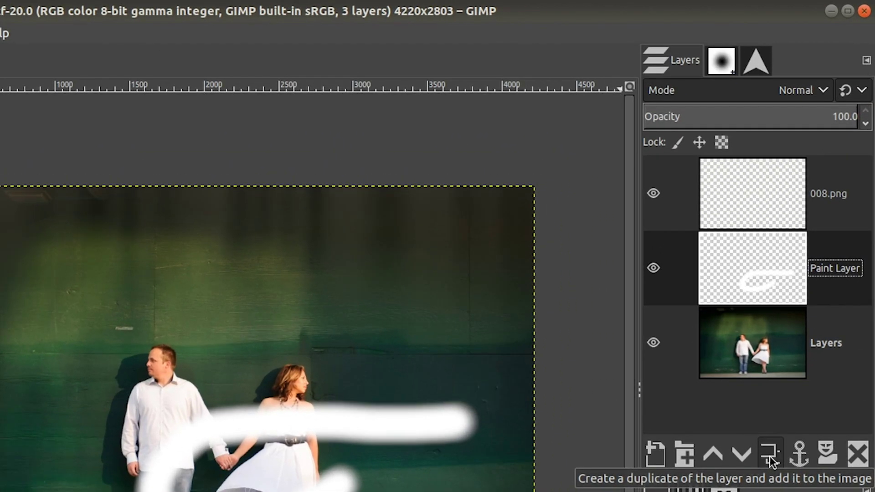
Step: Duplicate the Paint Layer into Paint Layer copy and compare both by toggling their visibility
click(769, 456)
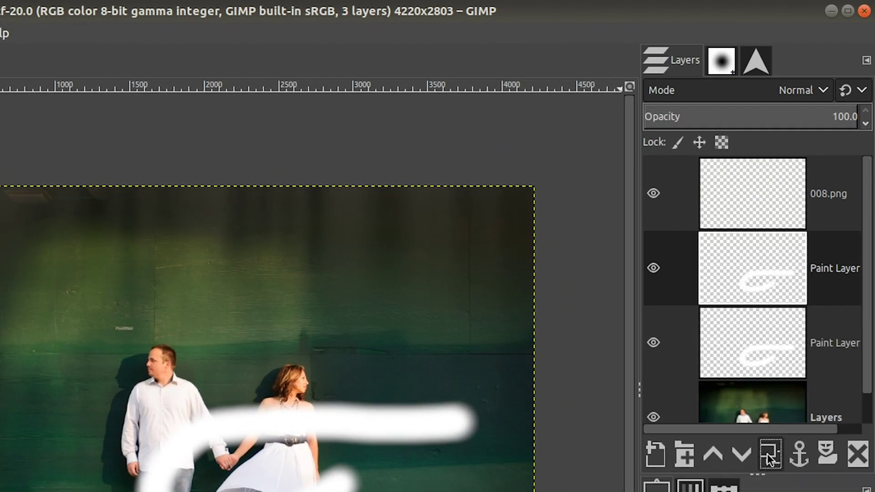
drag(640, 390, 557, 399)
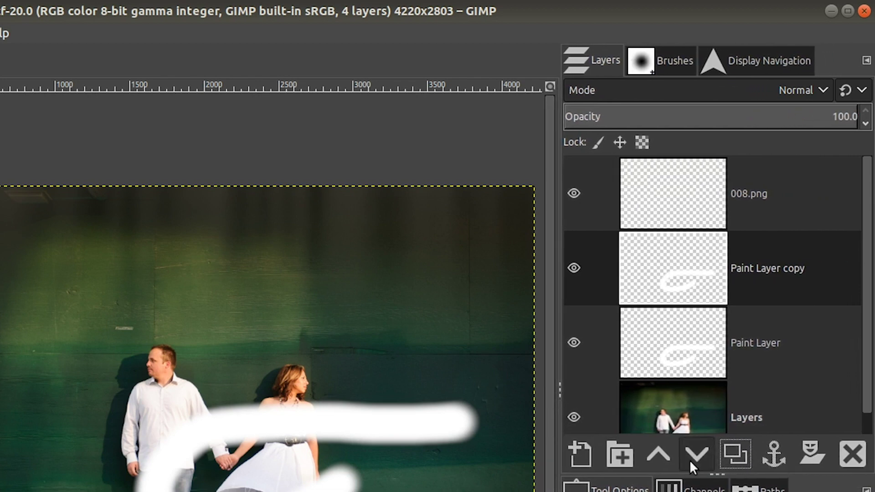
click(682, 283)
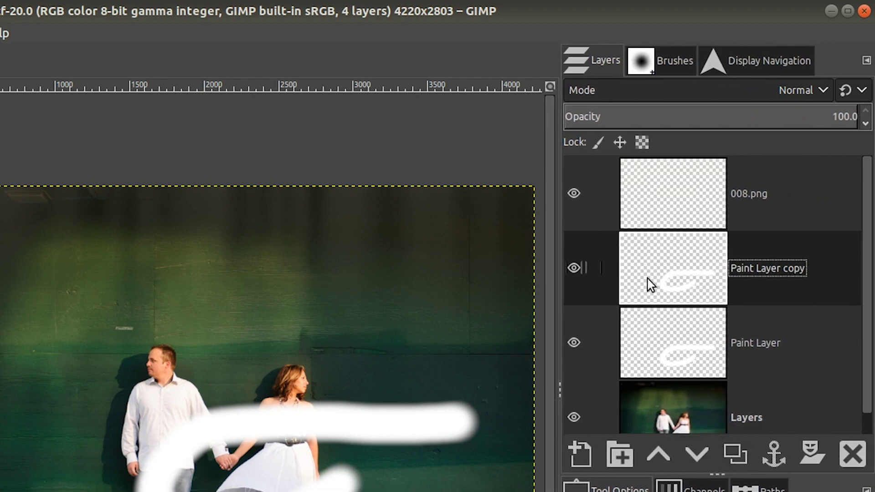
click(575, 267)
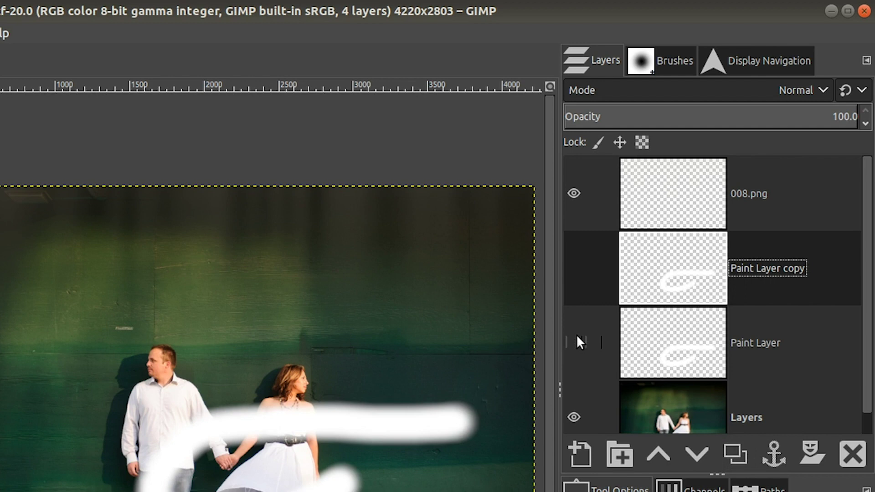
click(575, 342)
click(576, 341)
click(574, 268)
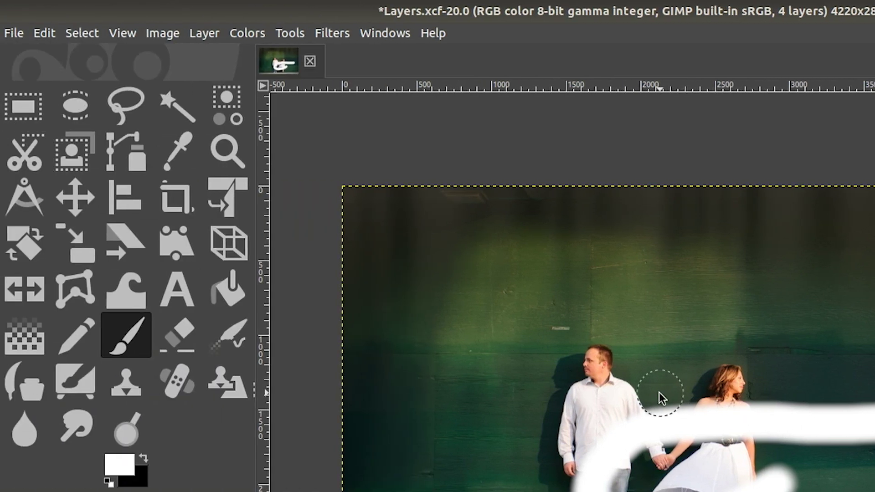
Step: With the Move tool on the active layer, drag the Paint Layer copy up and left
click(78, 195)
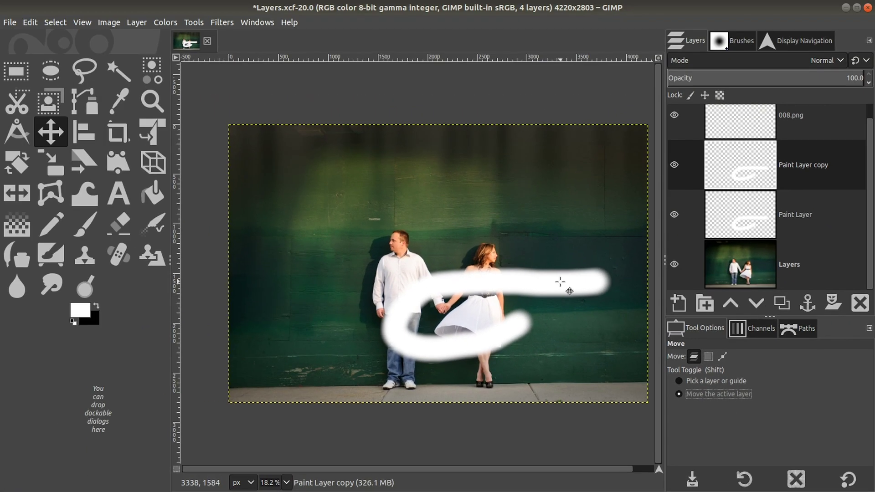
drag(397, 167, 376, 164)
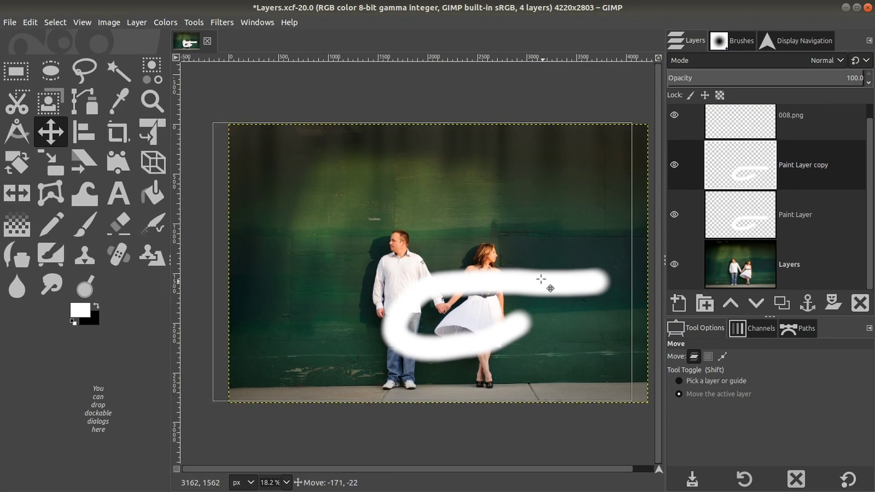
drag(541, 279, 425, 210)
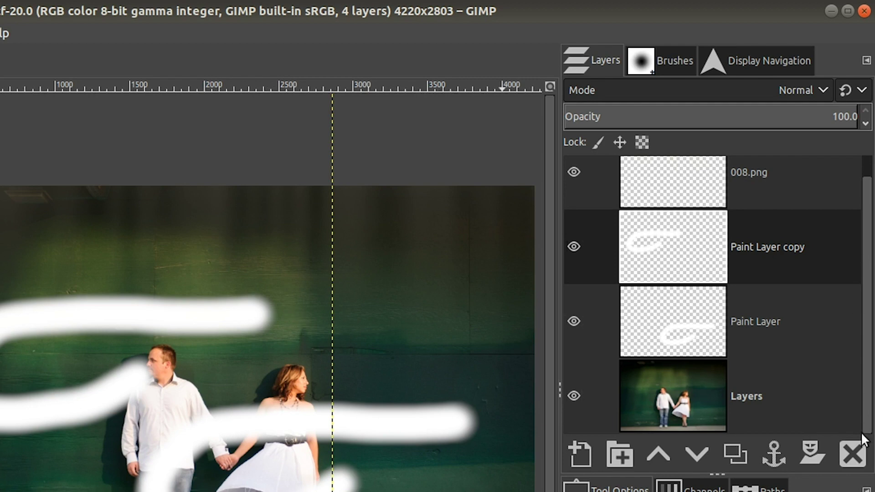
Step: Delete the Paint Layer copy and Paint Layer, leaving 008.png above the photo layer
click(854, 452)
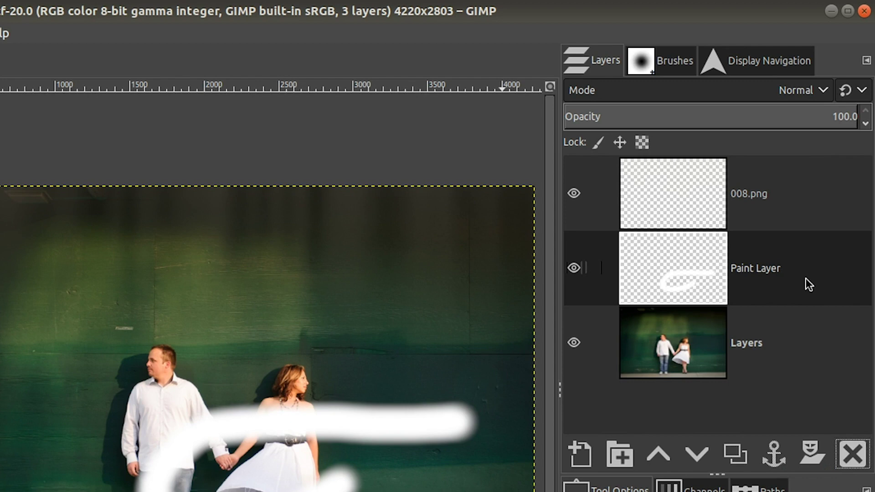
click(851, 452)
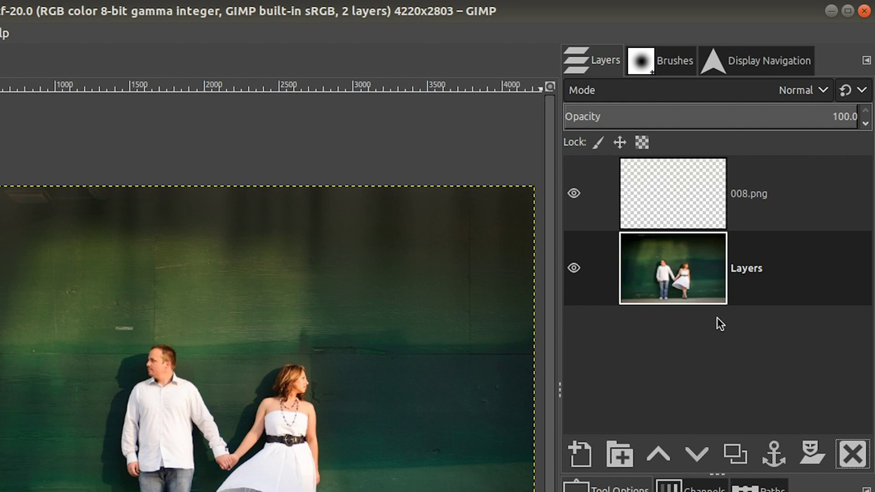
scroll(477, 411, right, 1)
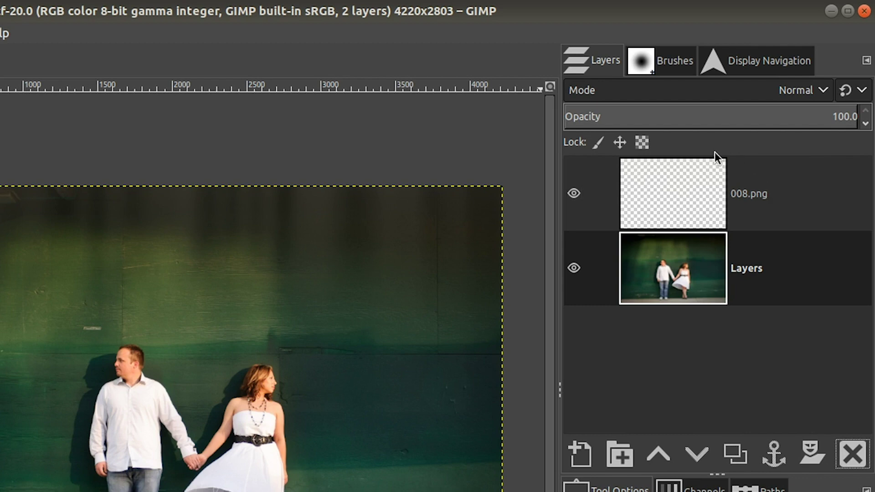
Step: Rename the 008.png layer to 'Sunlight'
double_click(749, 195)
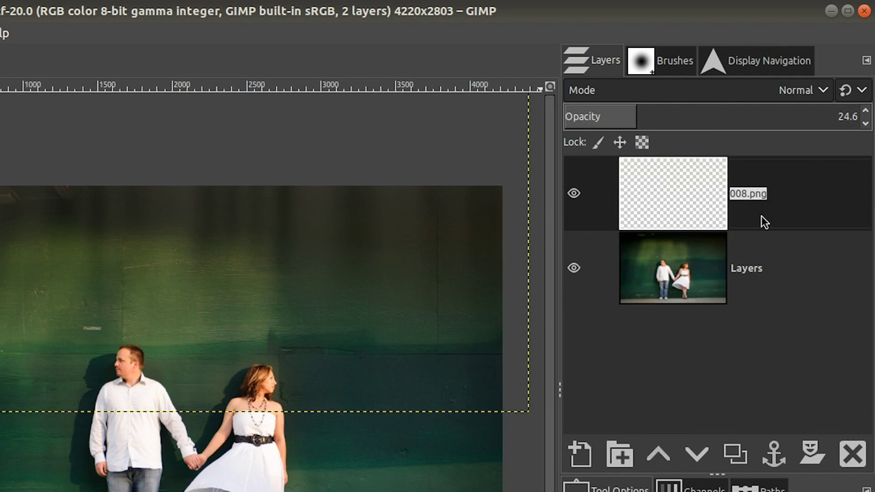
text(Sunlight)
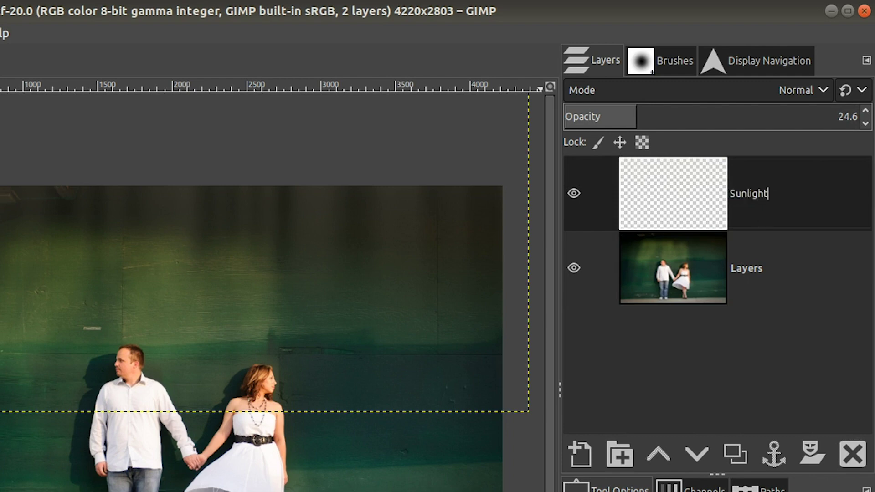
key(Return)
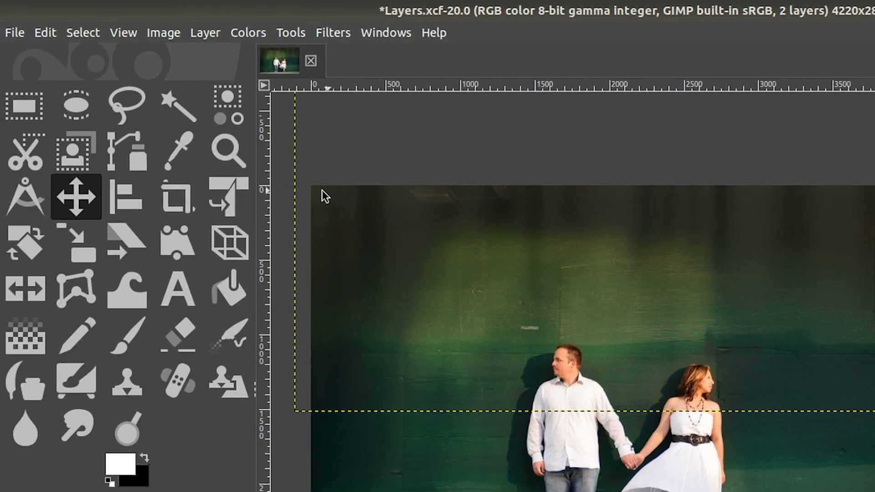
Step: Save the two-layer image to Layers.xcf with File > Save
click(14, 37)
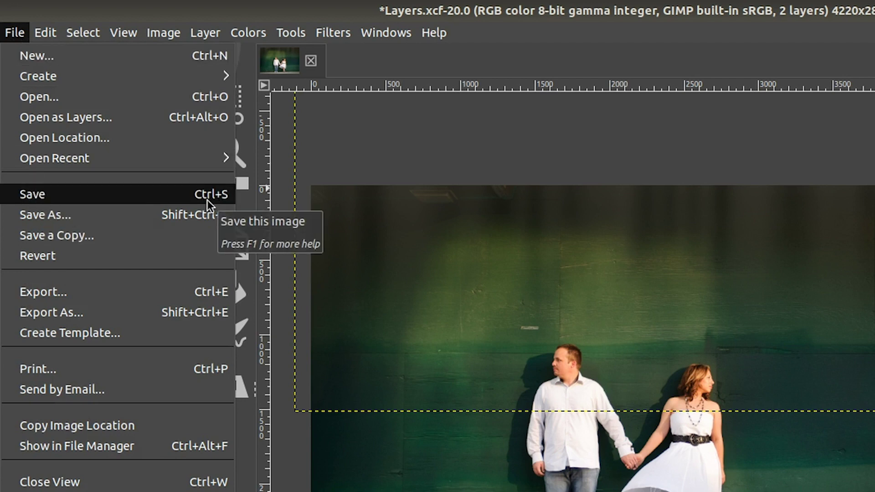
click(130, 196)
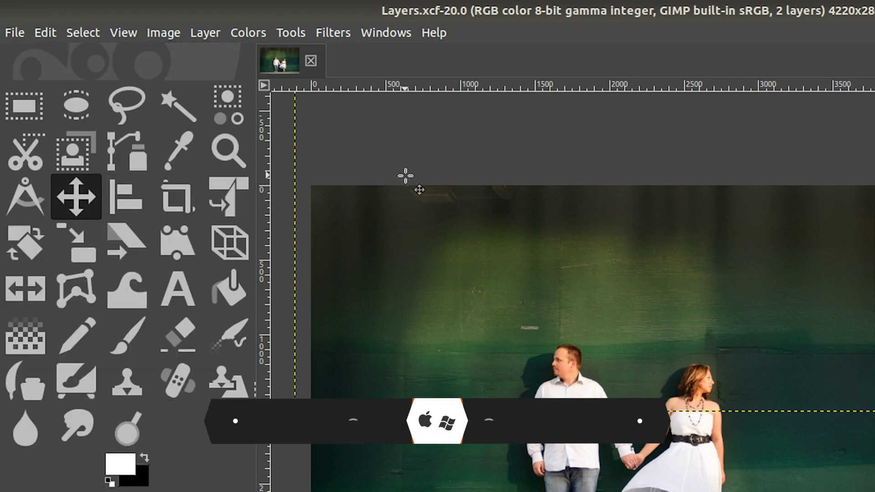